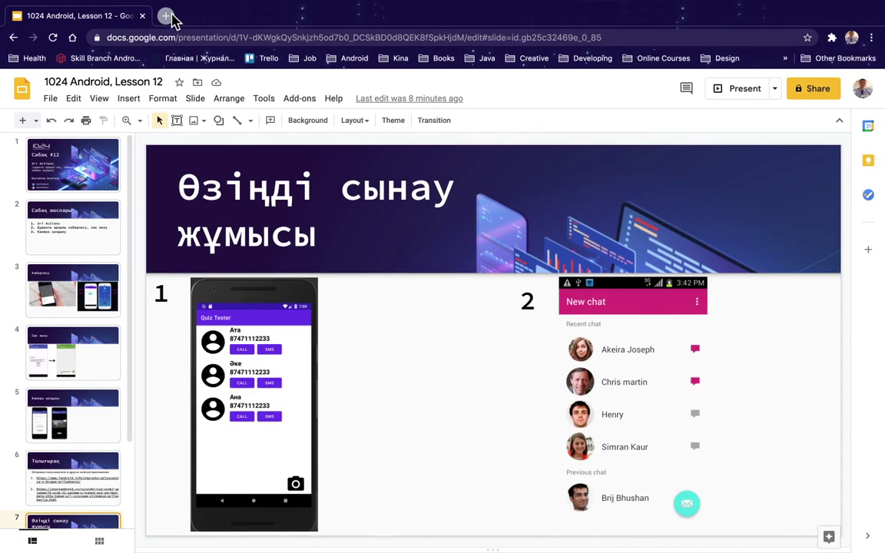
{"action": "left_click", "coordinate": [167, 16]}
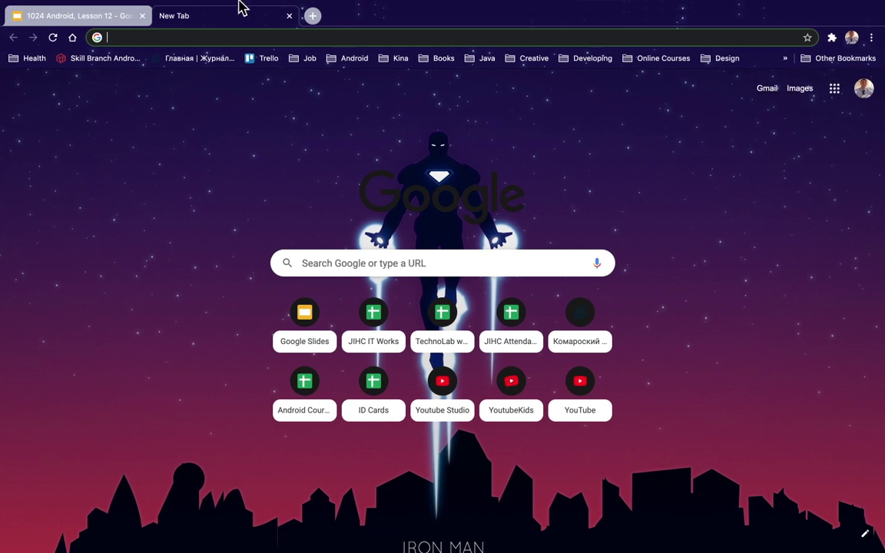
{"action": "left_click", "coordinate": [278, 8]}
{"action": "left_click", "coordinate": [484, 292]}
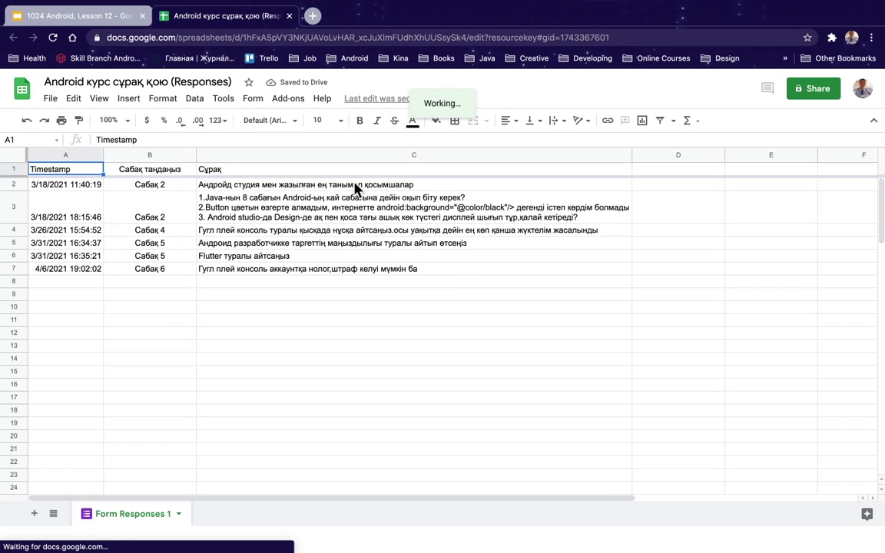
{"action": "left_click", "coordinate": [289, 16]}
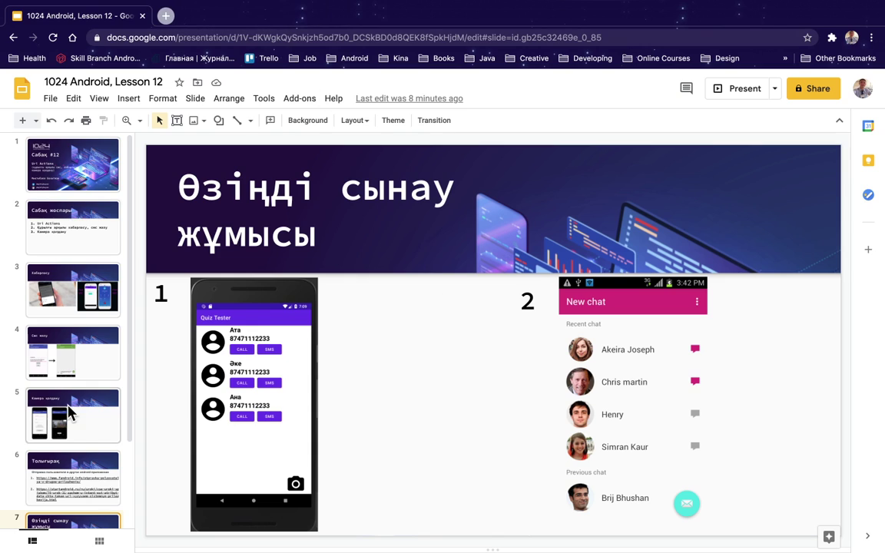
- Open the Android Course Plan spreadsheet in a new browser tab
{"action": "scroll", "coordinate": [65, 384], "scroll_direction": "down", "scroll_amount": 3}
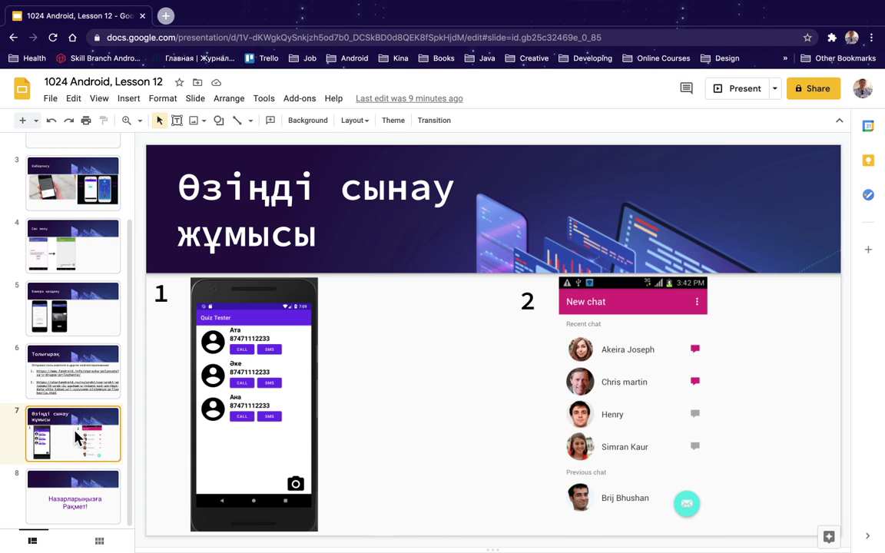
{"action": "scroll", "coordinate": [77, 438], "scroll_direction": "up", "scroll_amount": 3}
{"action": "left_click", "coordinate": [165, 15]}
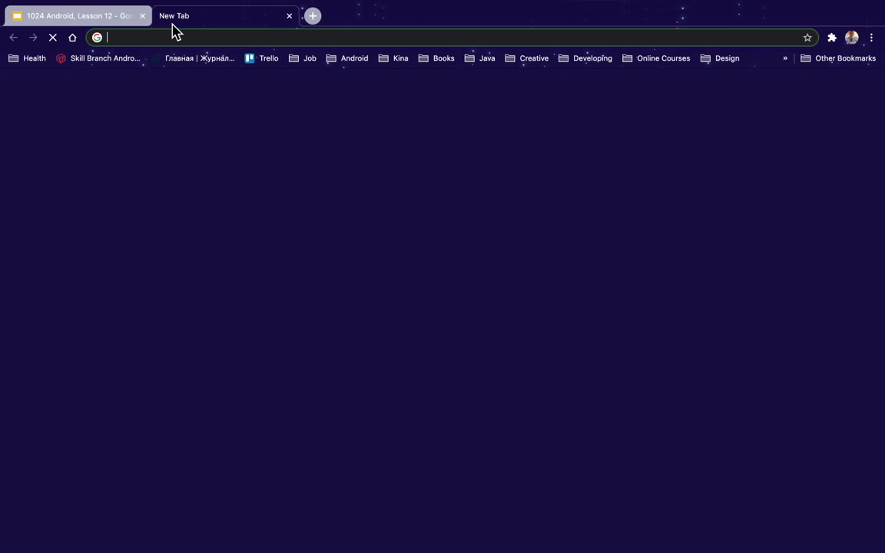
{"action": "type", "text": "and"}
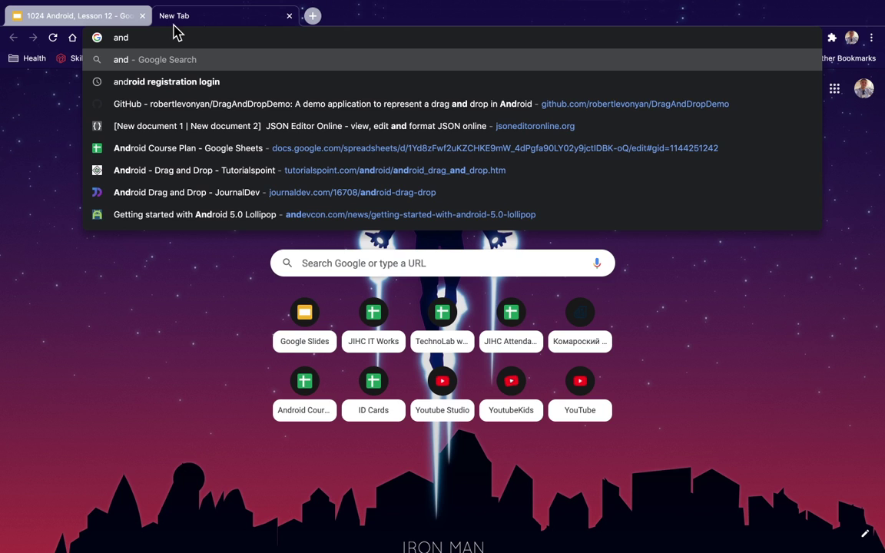
{"action": "key", "text": "Down"}
{"action": "key", "text": "Down"}
{"action": "key", "text": "Down"}
{"action": "key", "text": "Down"}
{"action": "key", "text": "Return"}
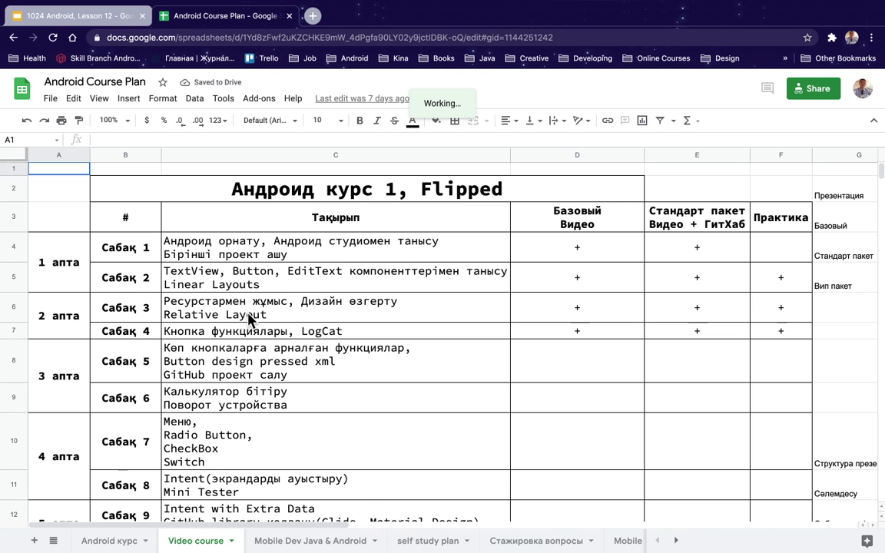
- Find lesson 12 in the Video course sheet and highlight the rows of lessons 13 to 15, B16:C18
{"action": "scroll", "coordinate": [247, 321], "scroll_direction": "down", "scroll_amount": 1}
{"action": "scroll", "coordinate": [223, 280], "scroll_direction": "down", "scroll_amount": 3}
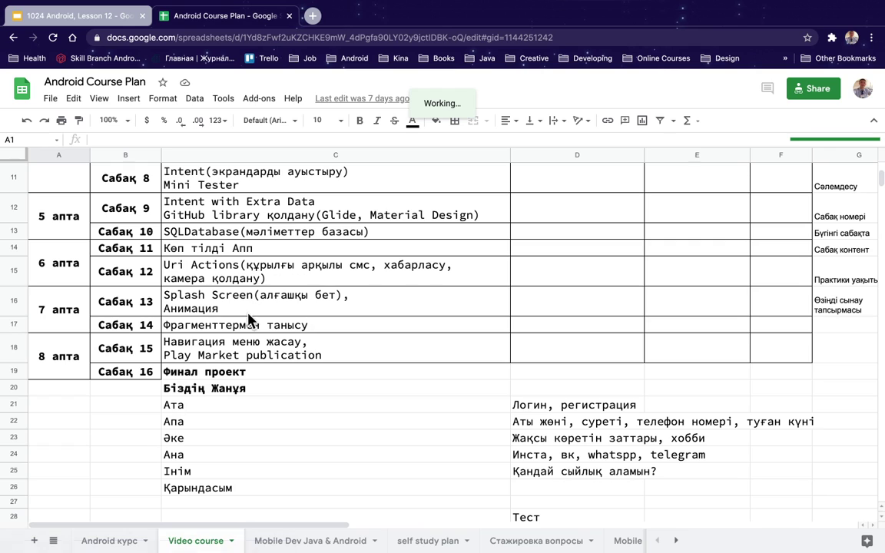
{"action": "left_click", "coordinate": [227, 272]}
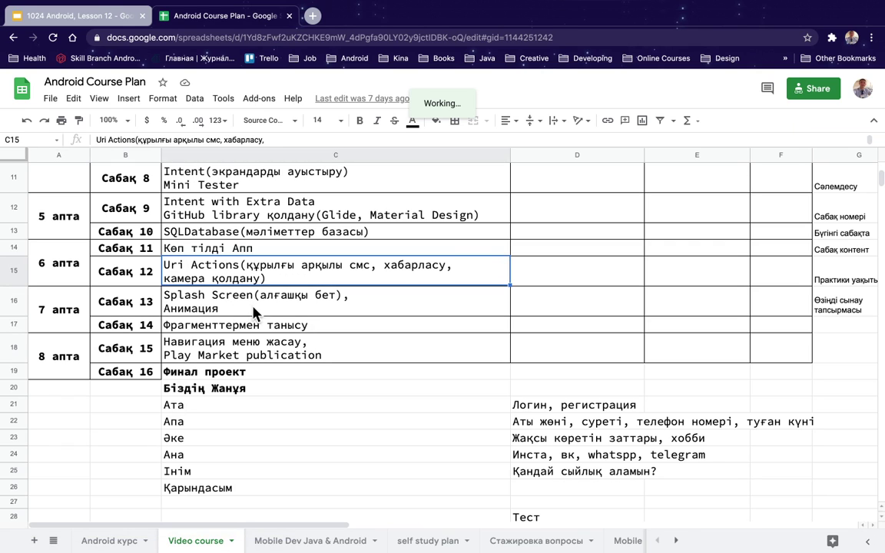
{"action": "left_click", "coordinate": [166, 307]}
{"action": "left_click", "coordinate": [142, 303]}
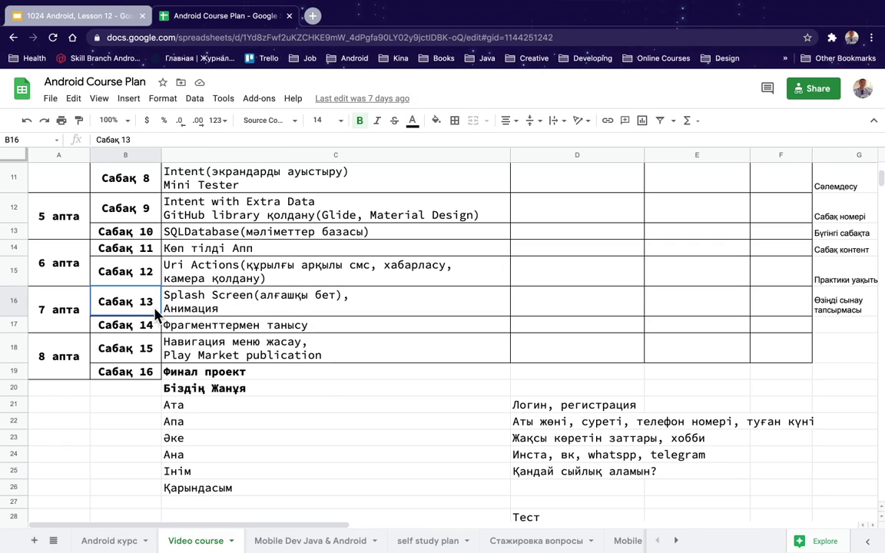
{"action": "left_click_drag", "start_coordinate": [142, 303], "coordinate": [173, 349]}
{"action": "left_click_drag", "start_coordinate": [154, 301], "coordinate": [197, 355]}
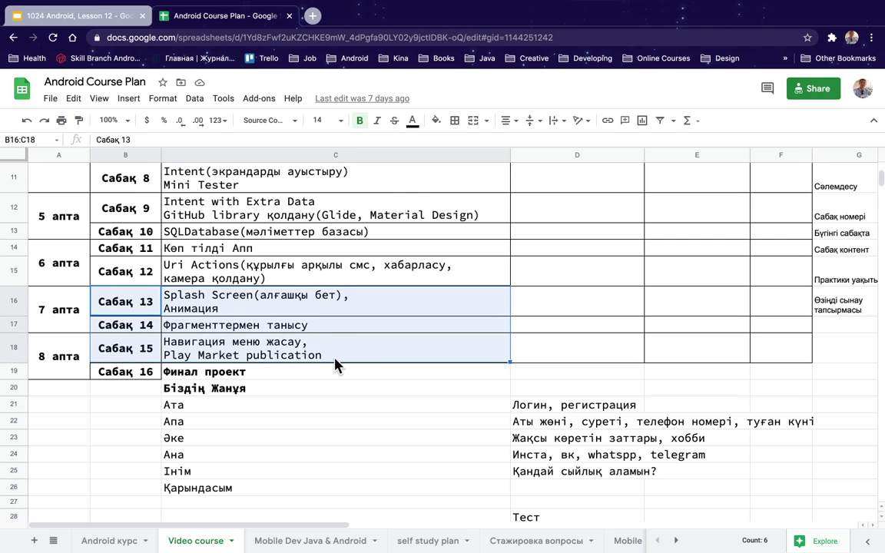
- Highlight the final project heading and its family member list in C19:C26, then clear the highlight
{"action": "scroll", "coordinate": [335, 365], "scroll_direction": "down", "scroll_amount": 2}
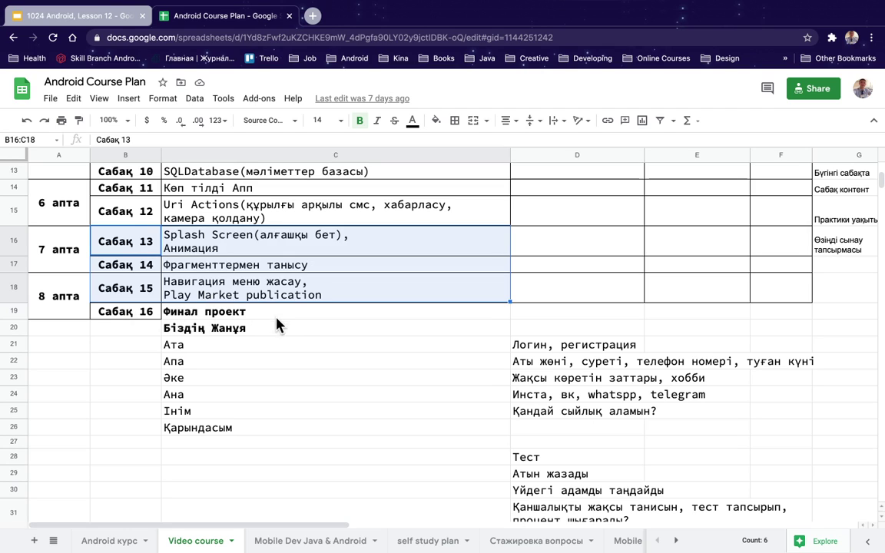
{"action": "left_click_drag", "start_coordinate": [269, 318], "coordinate": [352, 437]}
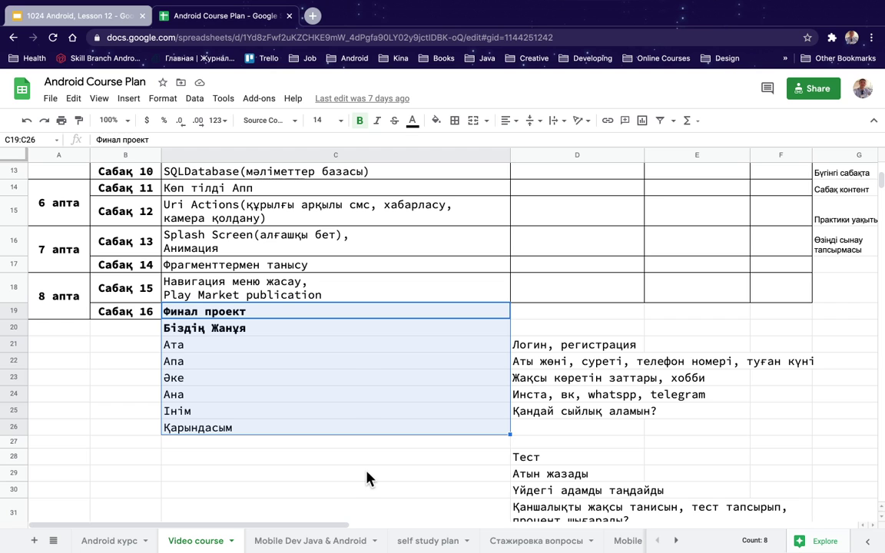
{"action": "left_click", "coordinate": [365, 463]}
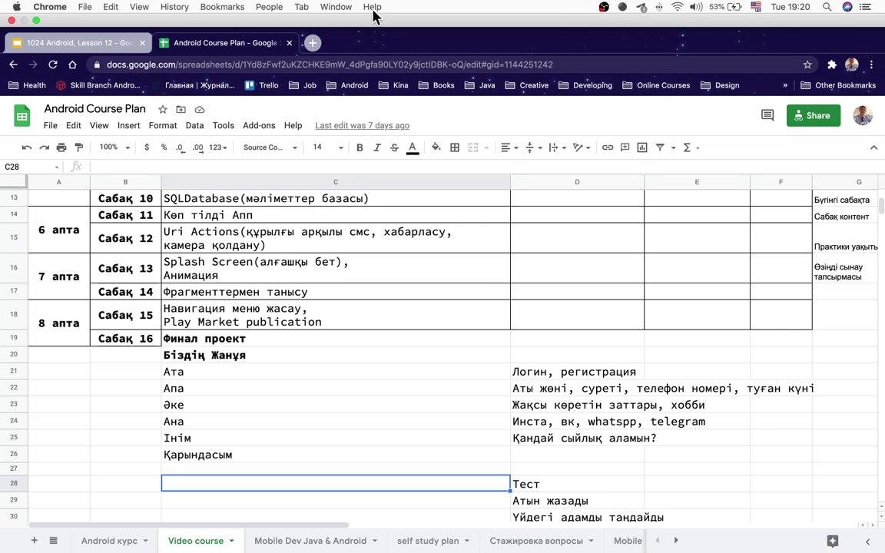
- Highlight the numbers and topics of lessons 5 to 15 in B8:C18
{"action": "scroll", "coordinate": [291, 245], "scroll_direction": "up", "scroll_amount": 5}
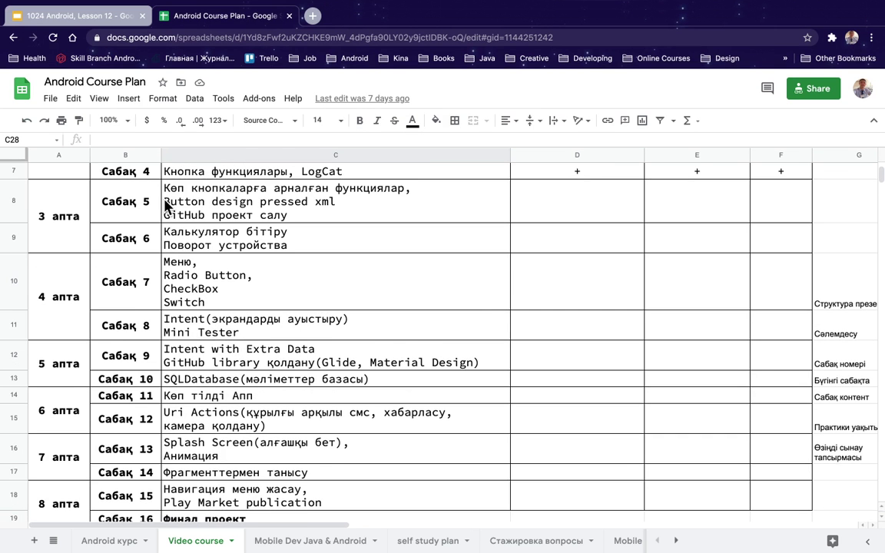
{"action": "scroll", "coordinate": [168, 203], "scroll_direction": "down", "scroll_amount": 1}
{"action": "left_click_drag", "start_coordinate": [138, 178], "coordinate": [214, 311]}
{"action": "left_click_drag", "start_coordinate": [213, 361], "coordinate": [367, 474]}
{"action": "scroll", "coordinate": [434, 447], "scroll_direction": "down", "scroll_amount": 5}
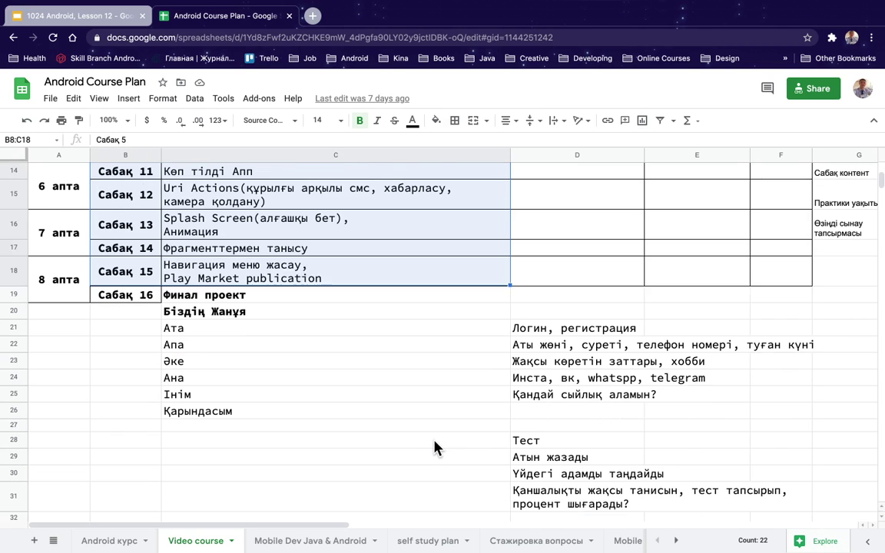
- Point out the final project block again by selecting C19:C26, and finish on the empty cell C28
{"action": "left_click_drag", "start_coordinate": [382, 279], "coordinate": [516, 478]}
{"action": "left_click", "coordinate": [275, 428]}
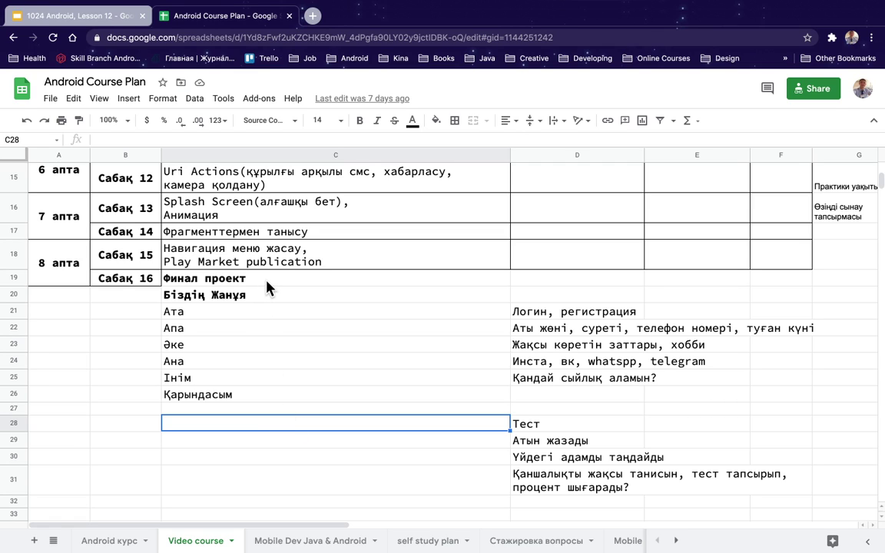
{"action": "left_click_drag", "start_coordinate": [267, 283], "coordinate": [287, 399]}
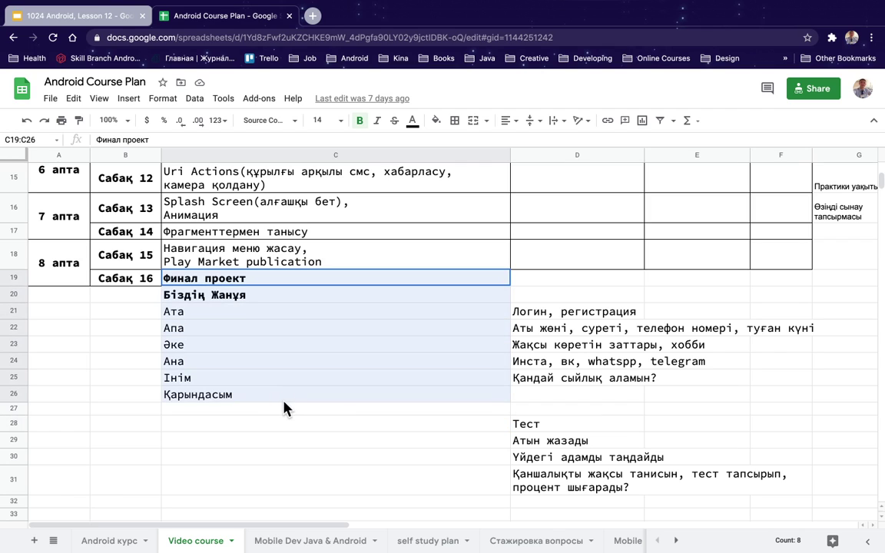
{"action": "left_click", "coordinate": [319, 427]}
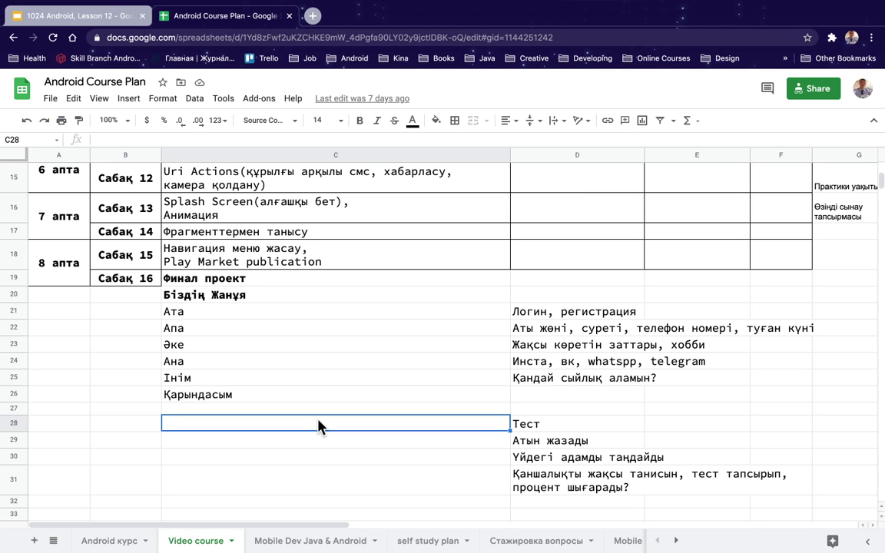
- Review the course plan from lesson 1 through the final project and test ideas below it
{"action": "scroll", "coordinate": [319, 427], "scroll_direction": "up", "scroll_amount": 10}
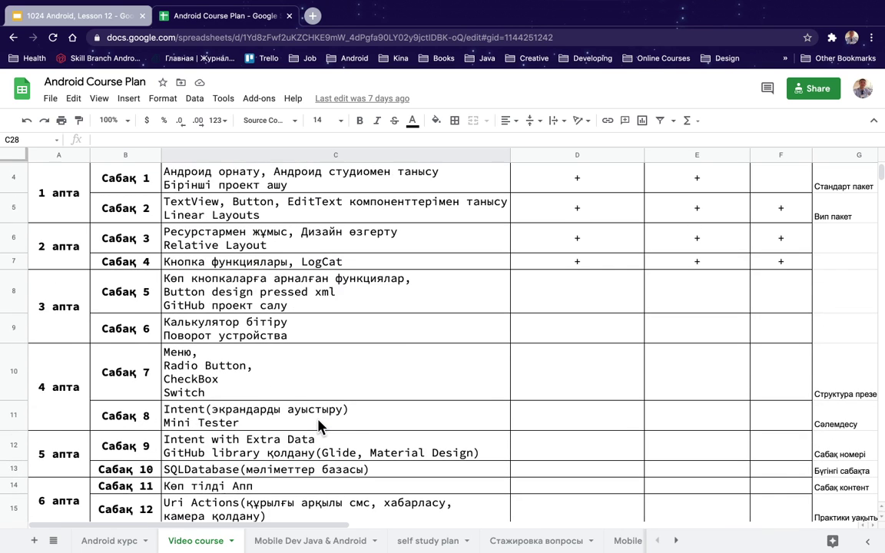
{"action": "scroll", "coordinate": [320, 427], "scroll_direction": "down", "scroll_amount": 10}
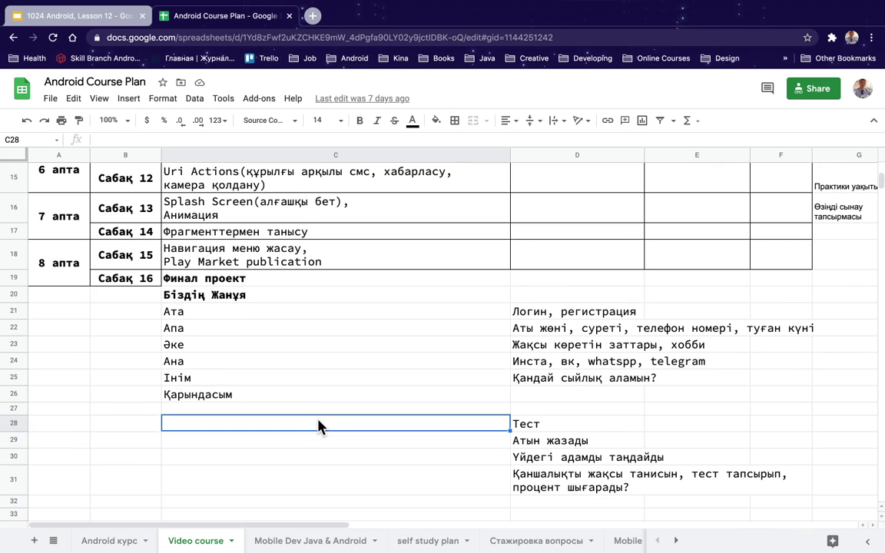
{"action": "scroll", "coordinate": [320, 427], "scroll_direction": "down", "scroll_amount": 1}
{"action": "left_click_drag", "start_coordinate": [336, 452], "coordinate": [327, 387]}
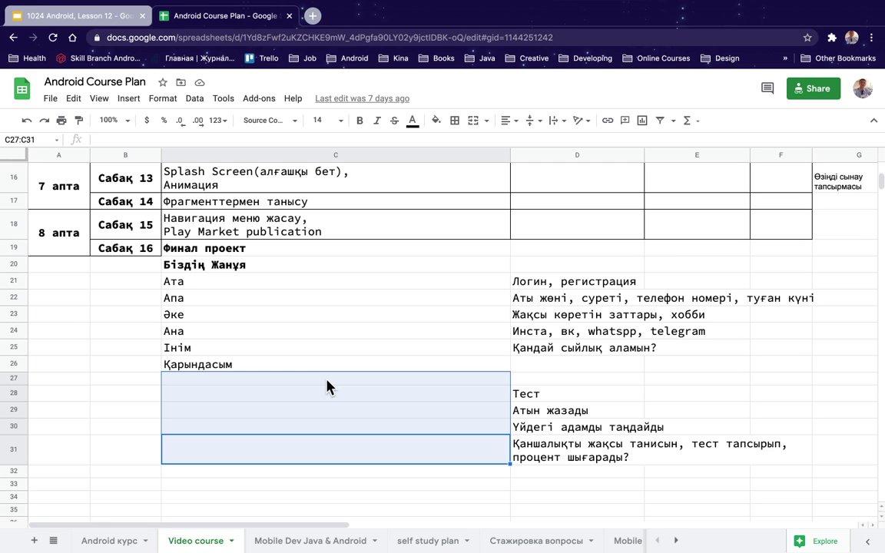
{"action": "left_click", "coordinate": [296, 447]}
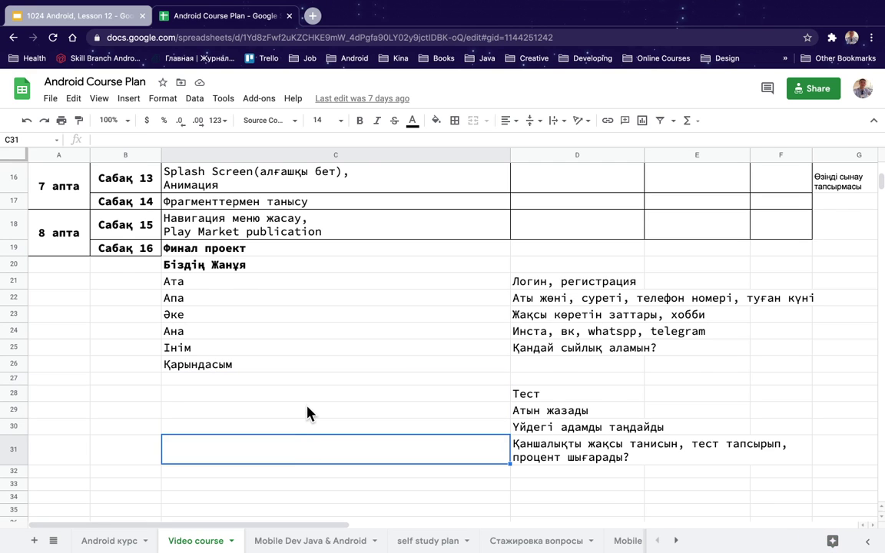
{"action": "scroll", "coordinate": [307, 412], "scroll_direction": "up", "scroll_amount": 4}
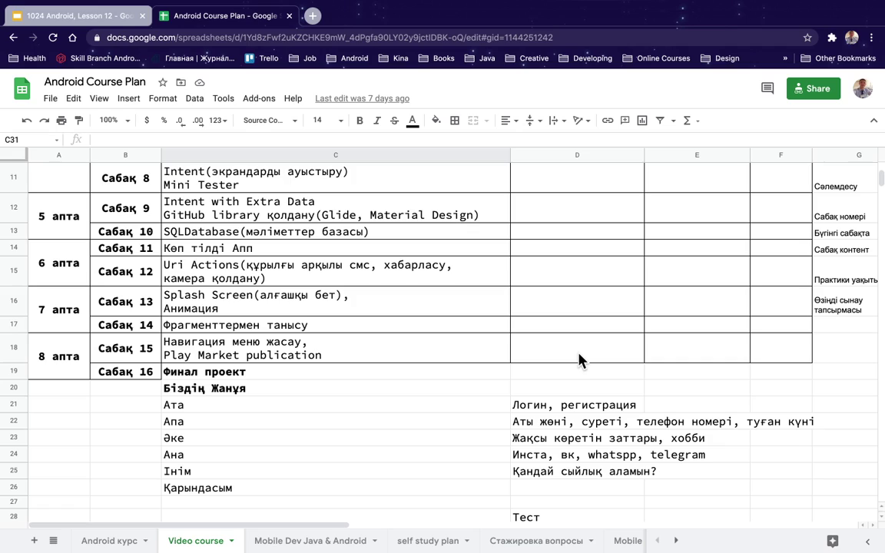
{"action": "scroll", "coordinate": [579, 359], "scroll_direction": "up", "scroll_amount": 10}
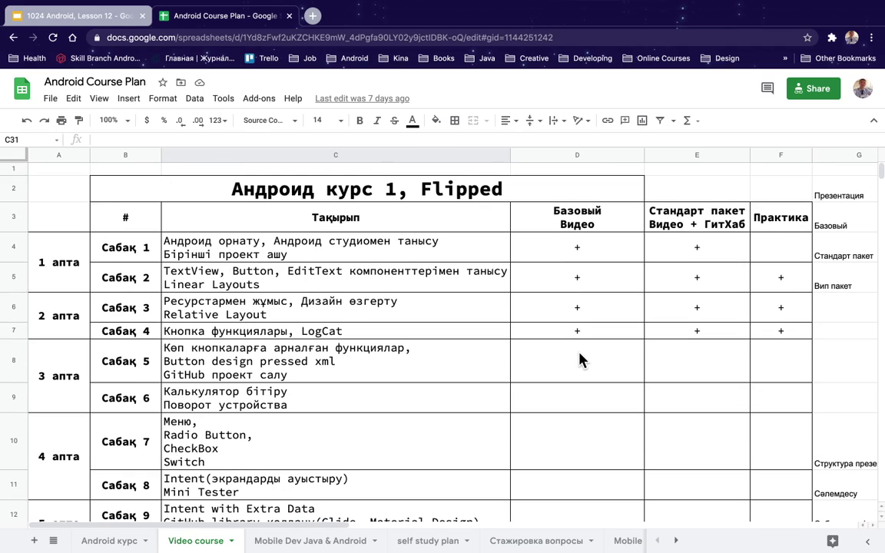
{"action": "scroll", "coordinate": [580, 359], "scroll_direction": "down", "scroll_amount": 5}
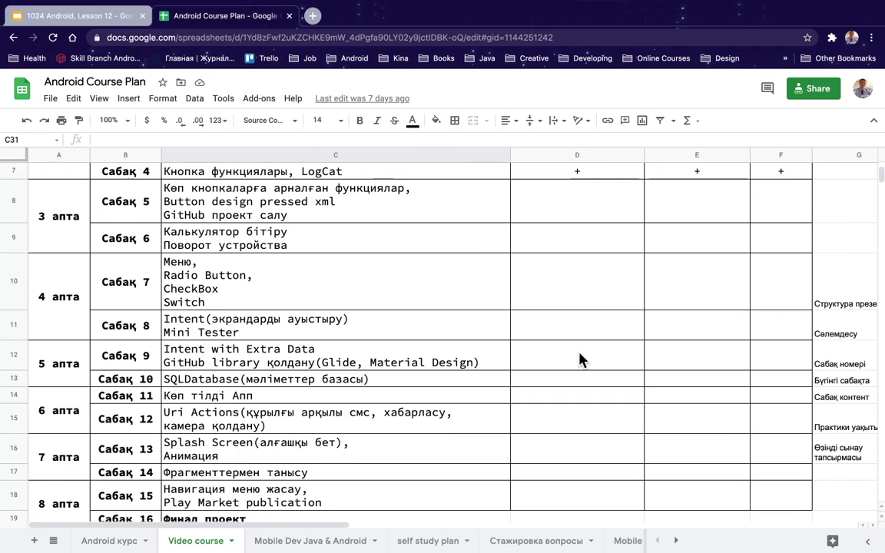
{"action": "scroll", "coordinate": [580, 360], "scroll_direction": "down", "scroll_amount": 2}
{"action": "scroll", "coordinate": [580, 359], "scroll_direction": "down", "scroll_amount": 3}
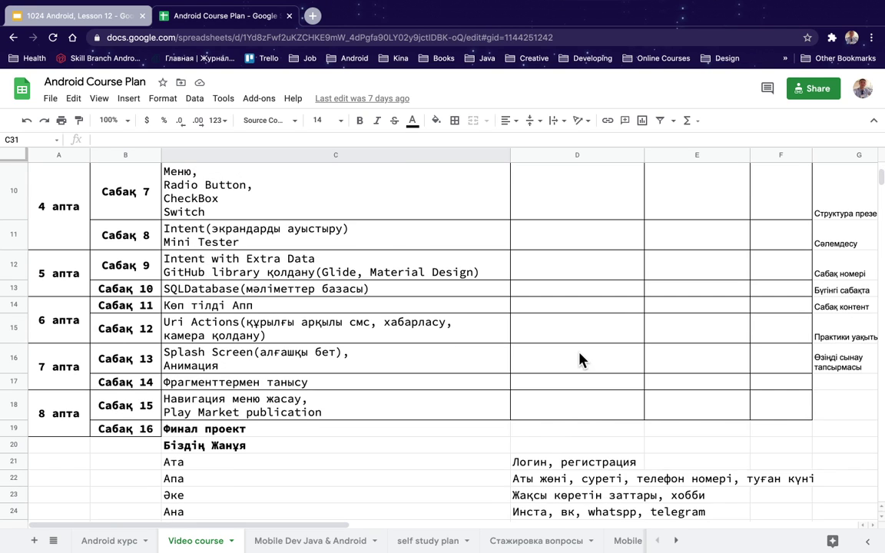
{"action": "scroll", "coordinate": [580, 360], "scroll_direction": "up", "scroll_amount": 1}
{"action": "scroll", "coordinate": [579, 360], "scroll_direction": "up", "scroll_amount": 1}
{"action": "scroll", "coordinate": [580, 360], "scroll_direction": "down", "scroll_amount": 1}
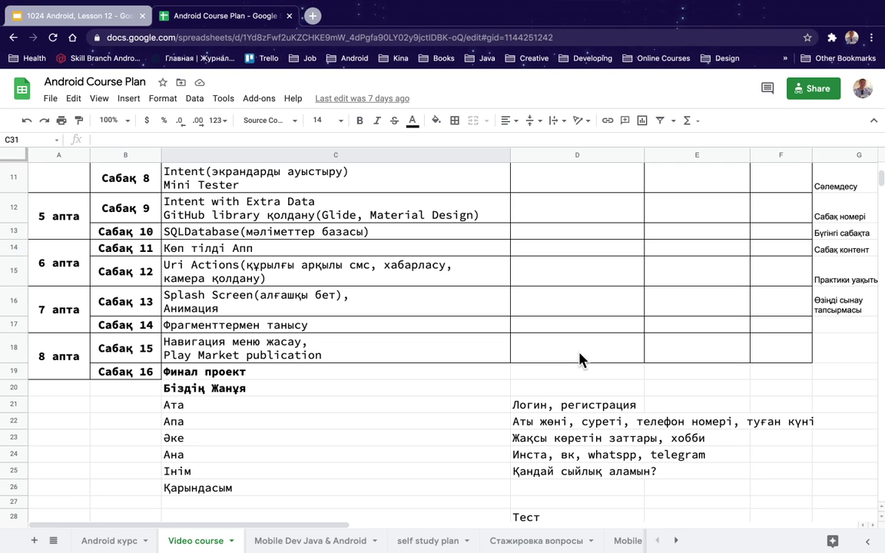
{"action": "scroll", "coordinate": [580, 360], "scroll_direction": "up", "scroll_amount": 5}
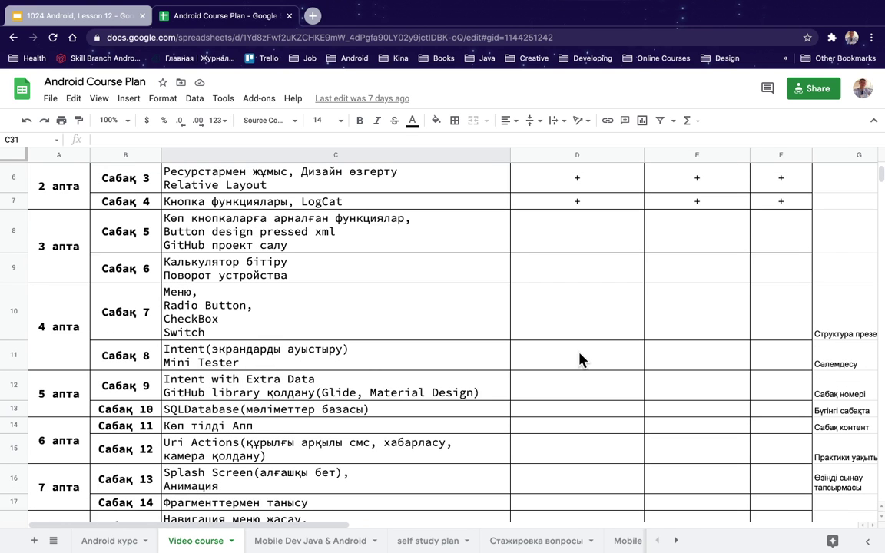
- Point out the lesson 5 cells C8 and D8, check the Discord screen-share call, and return to the course plan
{"action": "left_click", "coordinate": [380, 223]}
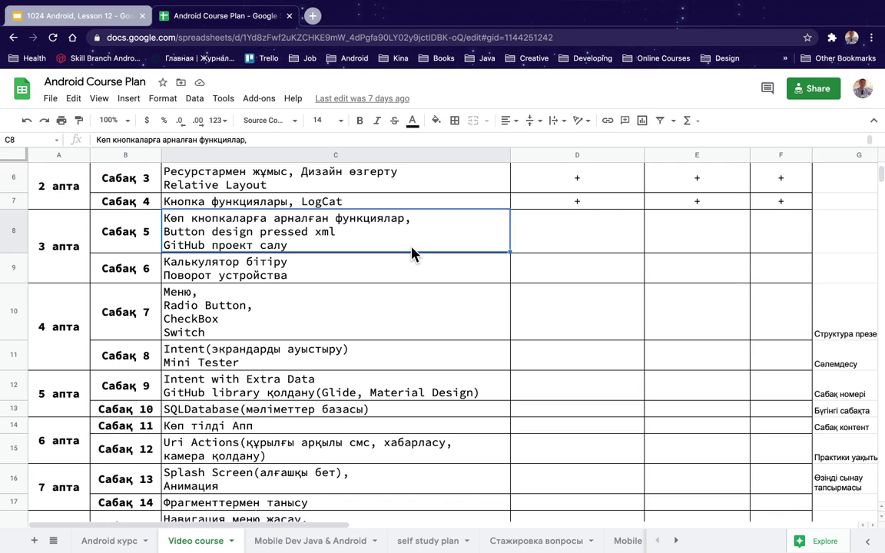
{"action": "left_click", "coordinate": [539, 241]}
{"action": "key", "text": "ctrl+Left"}
{"action": "key", "text": "ctrl+Right"}
{"action": "key", "text": "ctrl+Right"}
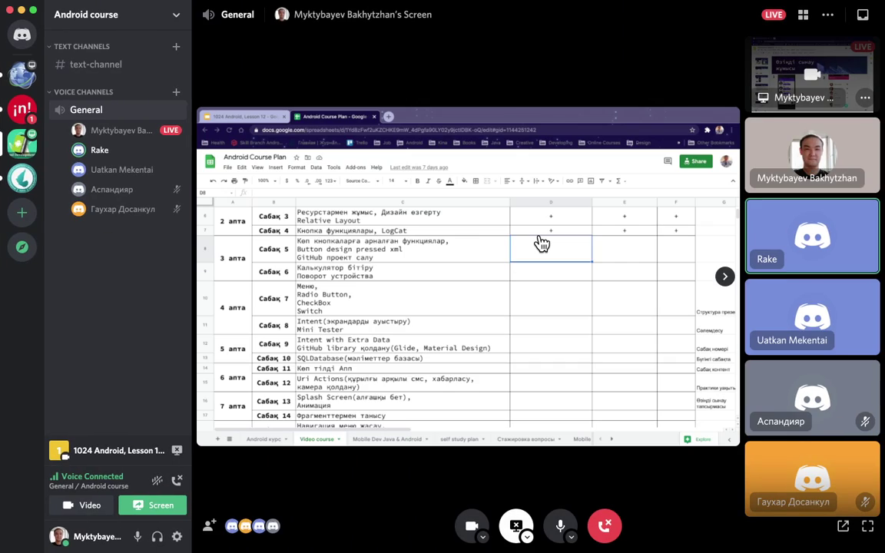
{"action": "key", "text": "ctrl+Left"}
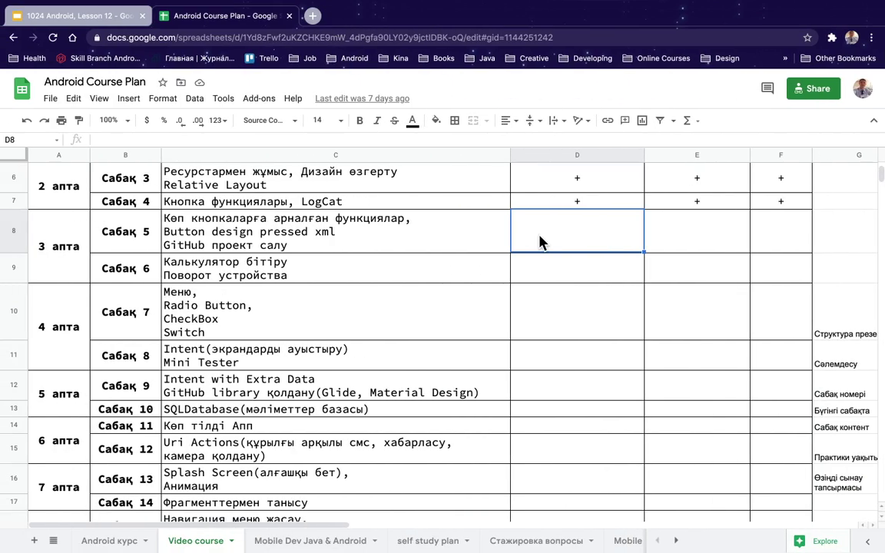
- Search the web for "android studio github setup" in a new browser tab
{"action": "key", "text": "super+t"}
{"action": "type", "text": "a ol"}
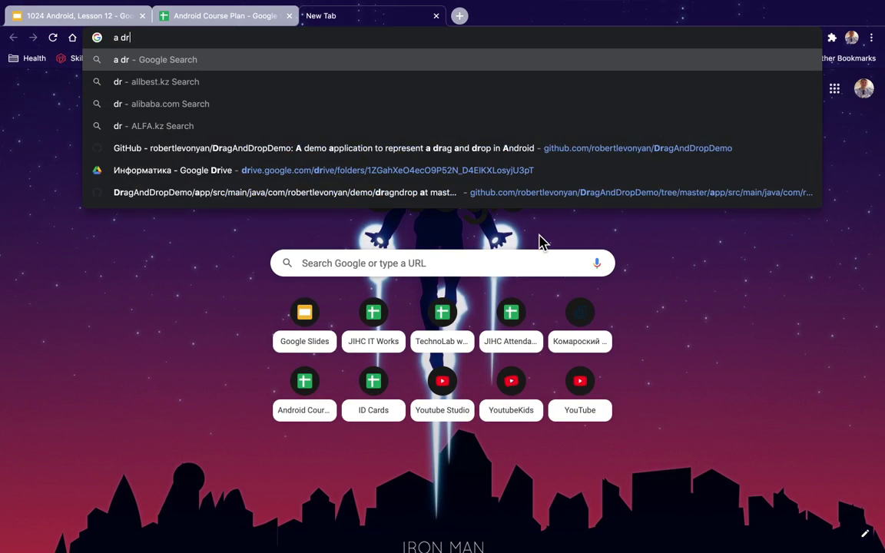
{"action": "key", "text": "BackSpace"}
{"action": "key", "text": "BackSpace"}
{"action": "key", "text": "BackSpace"}
{"action": "key", "text": "BackSpace"}
{"action": "type", "text": "and"}
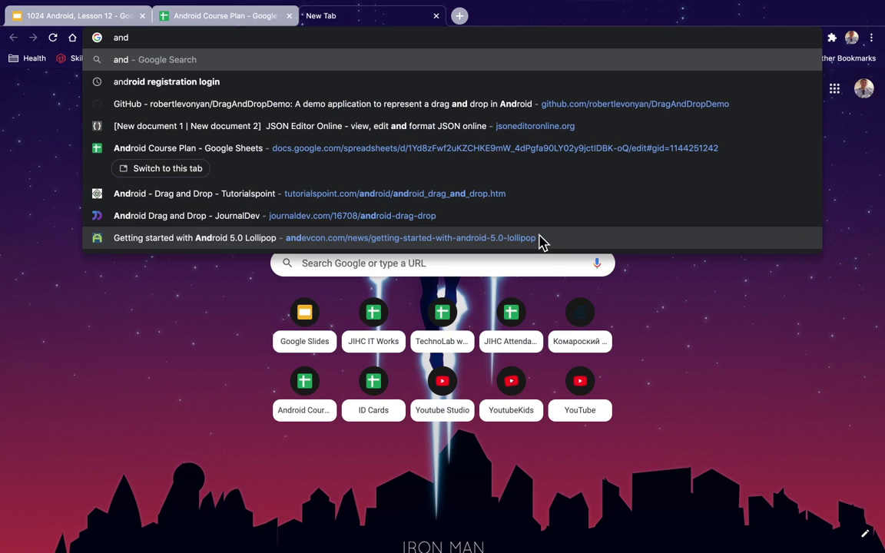
{"action": "type", "text": "roid studi"}
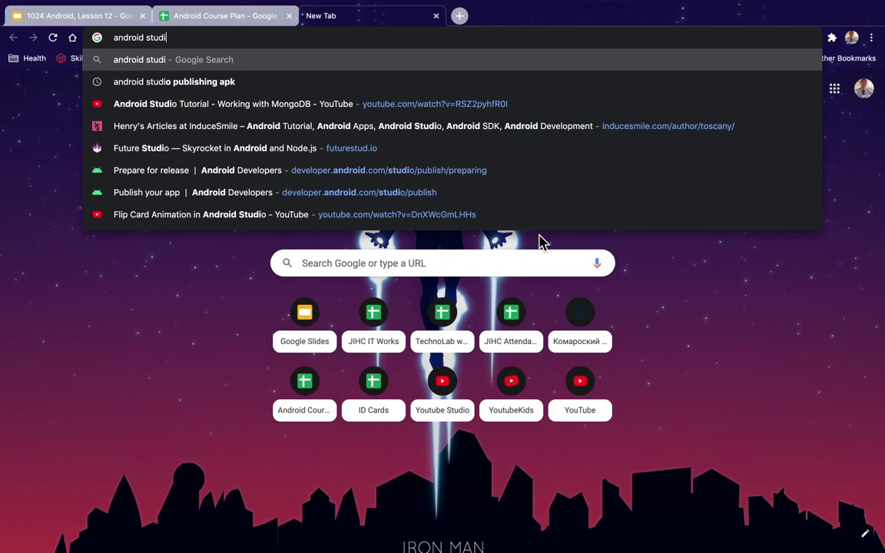
{"action": "type", "text": "o github setup"}
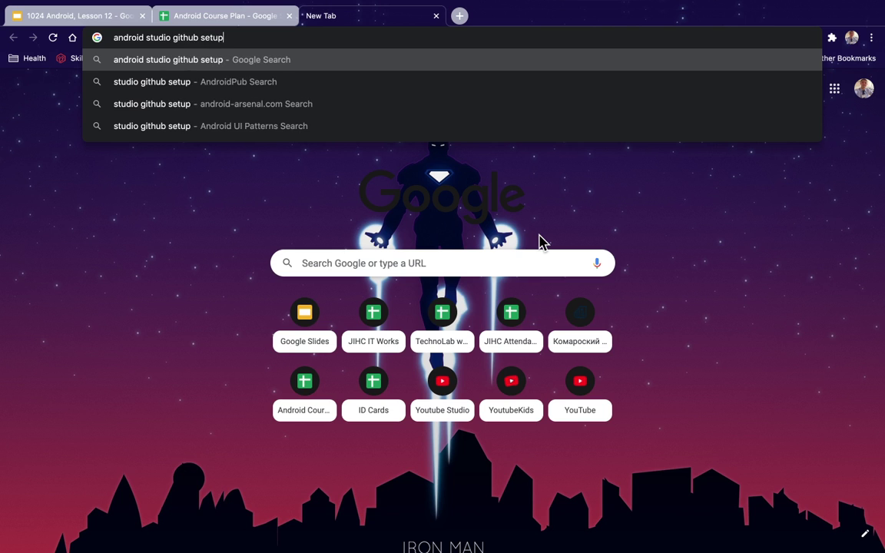
{"action": "key", "text": "Return"}
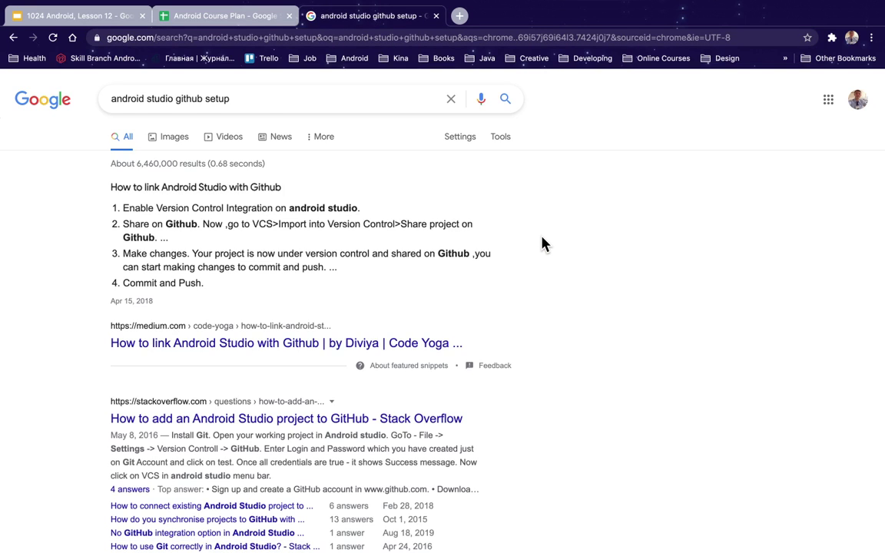
- Read the accepted Stack Overflow answer on adding an Android Studio project to GitHub in its own tab, and close that tab
{"action": "scroll", "coordinate": [261, 427], "scroll_direction": "down", "scroll_amount": 1}
{"action": "left_click", "coordinate": [261, 427], "text": "super"}
{"action": "left_click", "coordinate": [482, 17]}
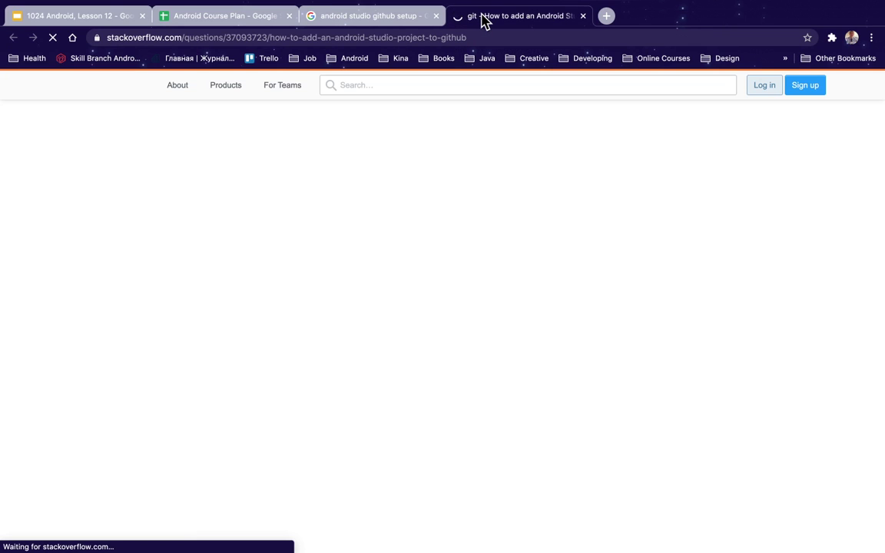
{"action": "scroll", "coordinate": [414, 230], "scroll_direction": "down", "scroll_amount": 5}
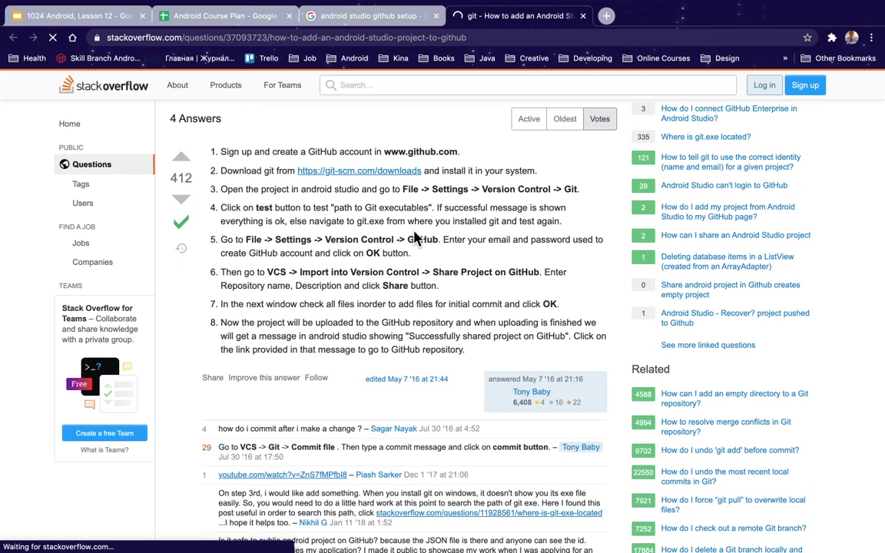
{"action": "key", "text": "super+w"}
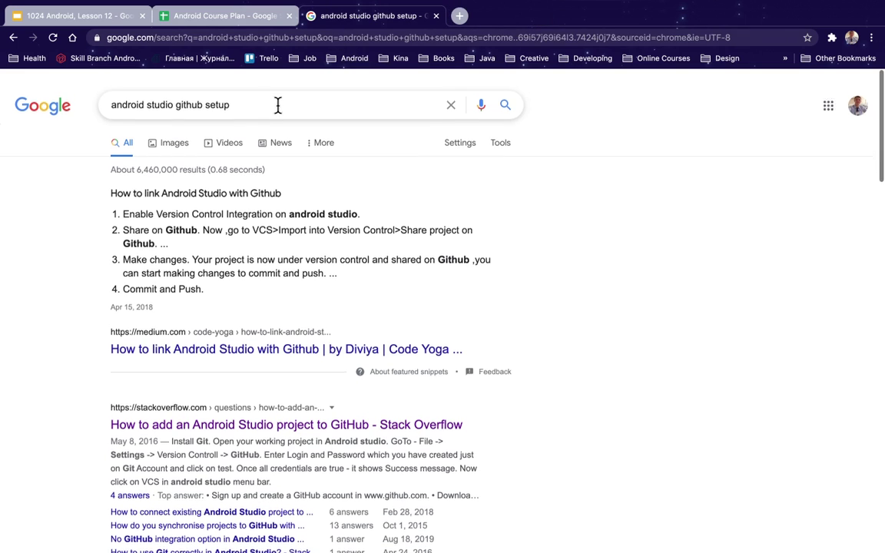
- Replace the Google query with the Russian "Андроид студио гитхаб установка" and run the search
{"action": "triple_click", "coordinate": [280, 103]}
{"action": "key", "text": "BackSpace"}
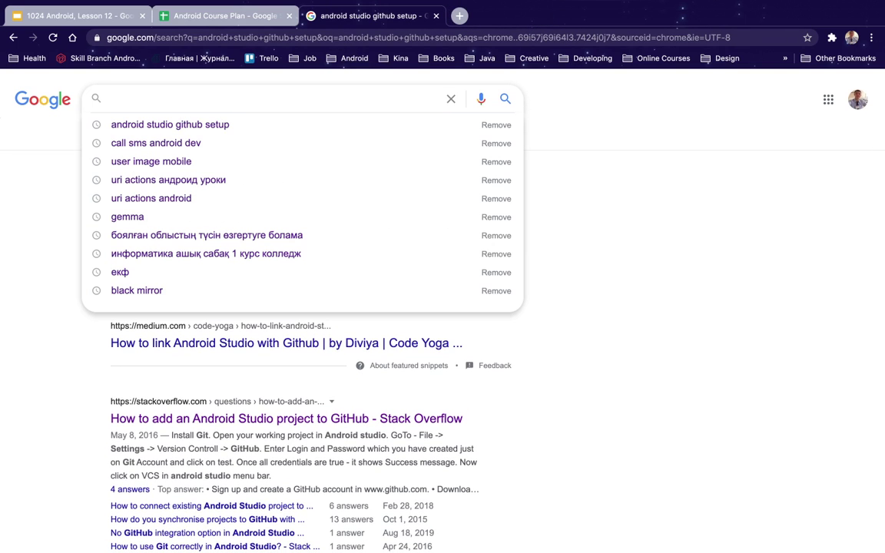
{"action": "type", "text": "Fylhjbl"}
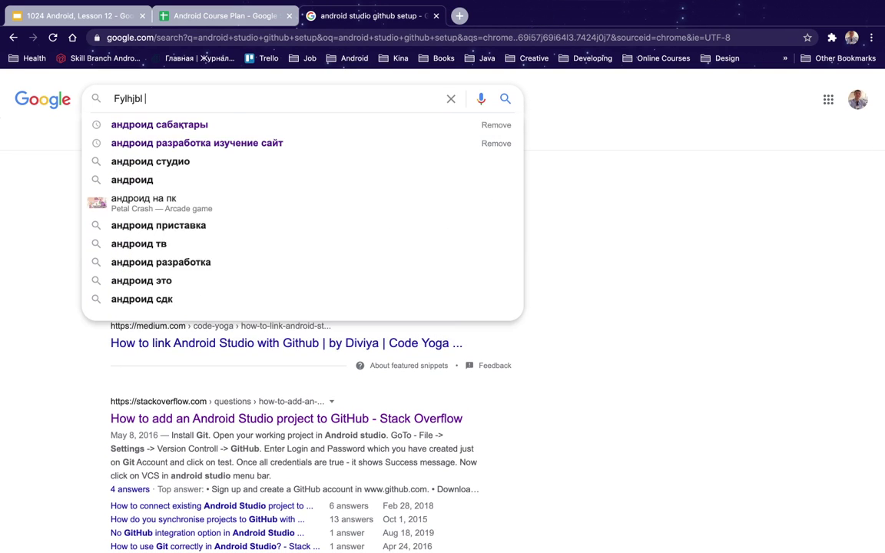
{"action": "key", "text": "super+a"}
{"action": "type", "text": "Ан"}
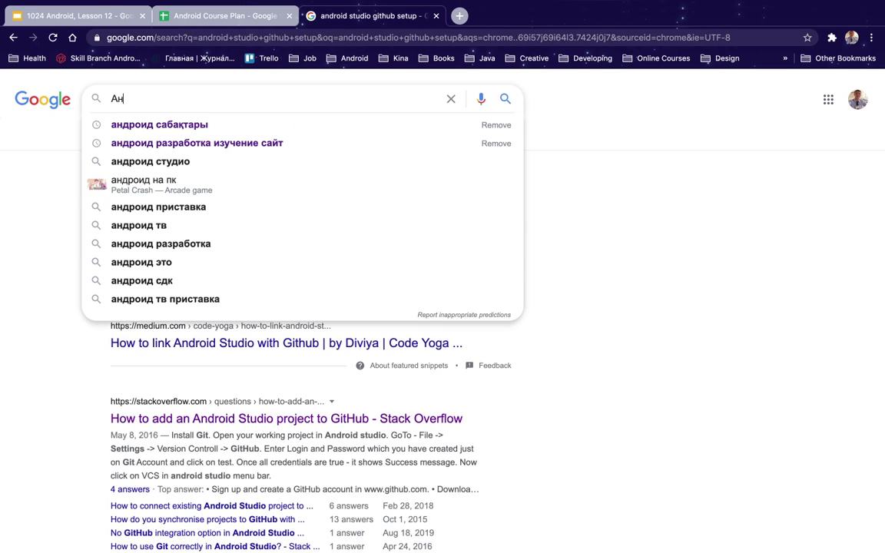
{"action": "type", "text": "дроид студ"}
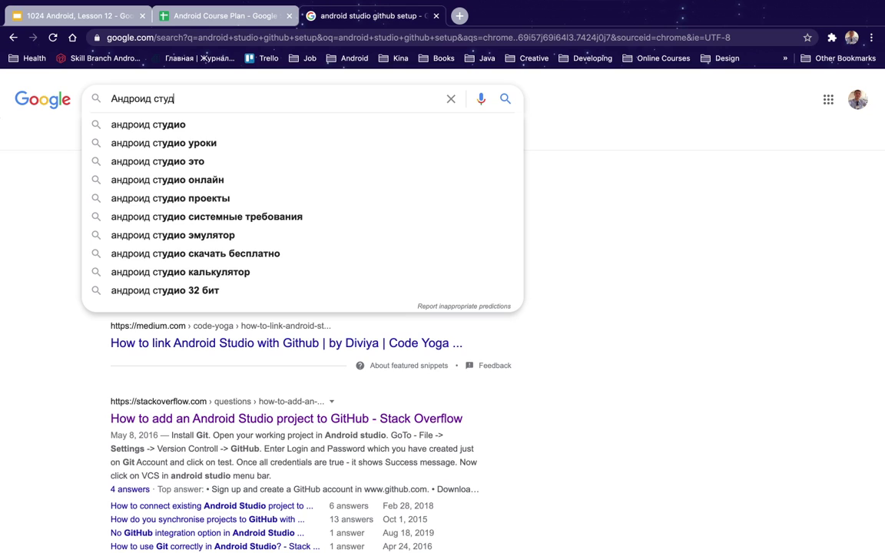
{"action": "type", "text": "ио гитзаб ц"}
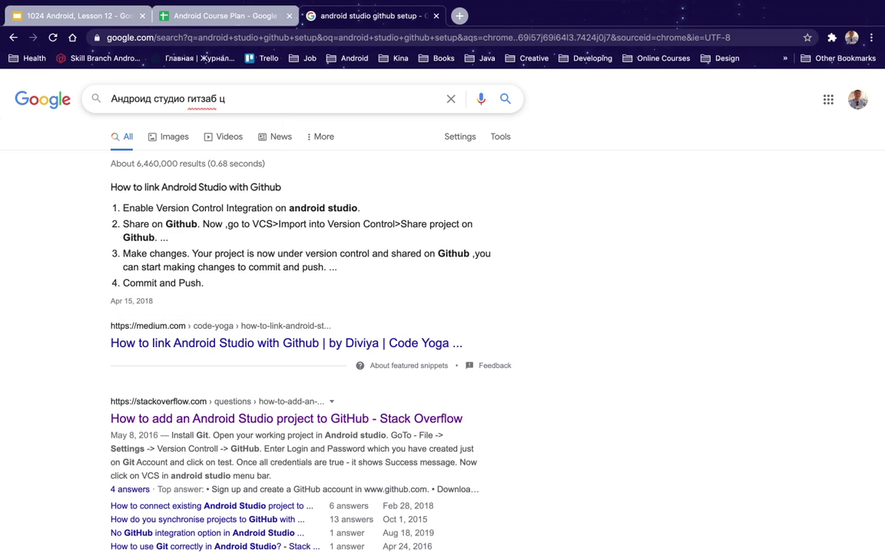
{"action": "key", "text": "BackSpace"}
{"action": "type", "text": "установка"}
{"action": "key", "text": "Return"}
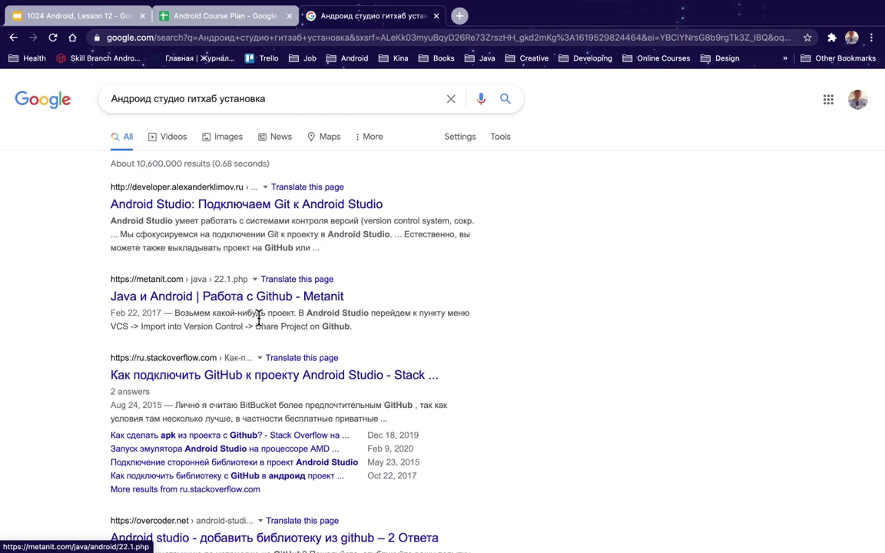
- Open the Russian Stack Overflow and "Подключаем Git к Android Studio" results in new tabs, and show the Stack Overflow question without its welcome banner
{"action": "left_click", "coordinate": [261, 377], "text": "super"}
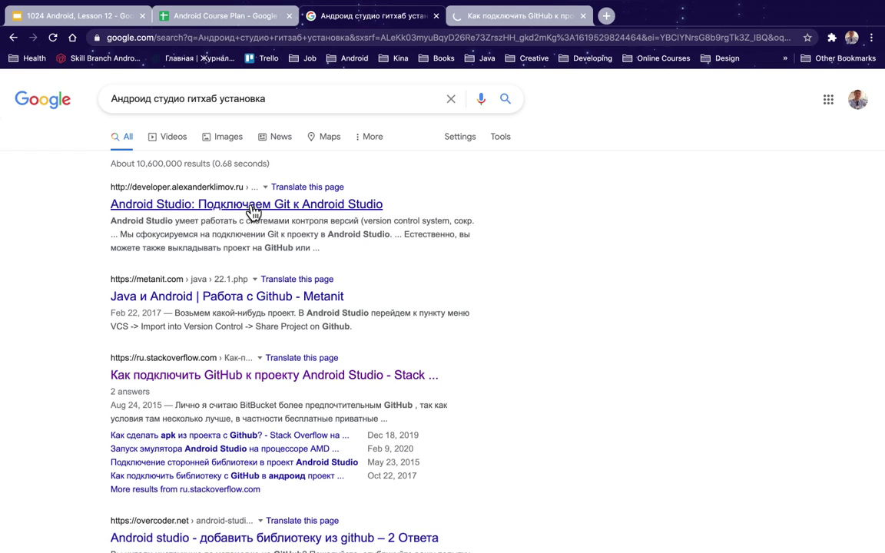
{"action": "left_click", "coordinate": [224, 205], "text": "super"}
{"action": "left_click", "coordinate": [496, 20]}
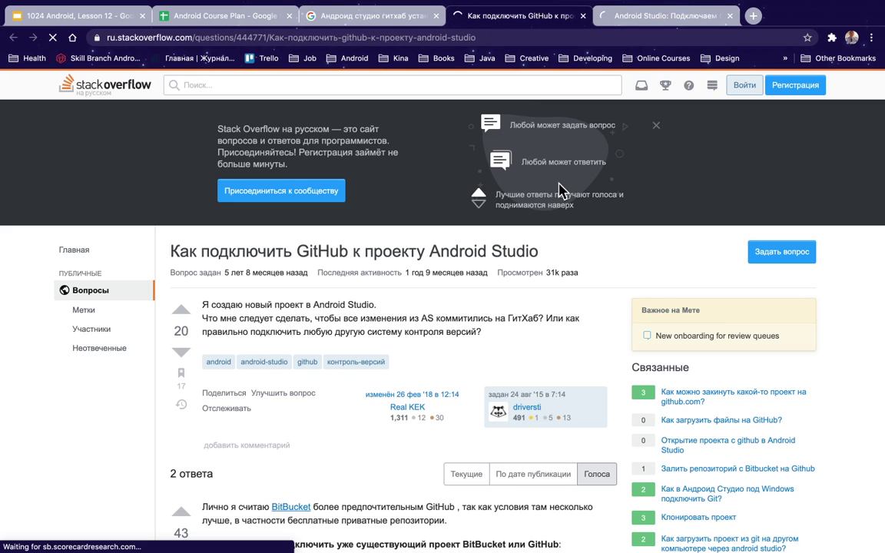
{"action": "left_click", "coordinate": [657, 127]}
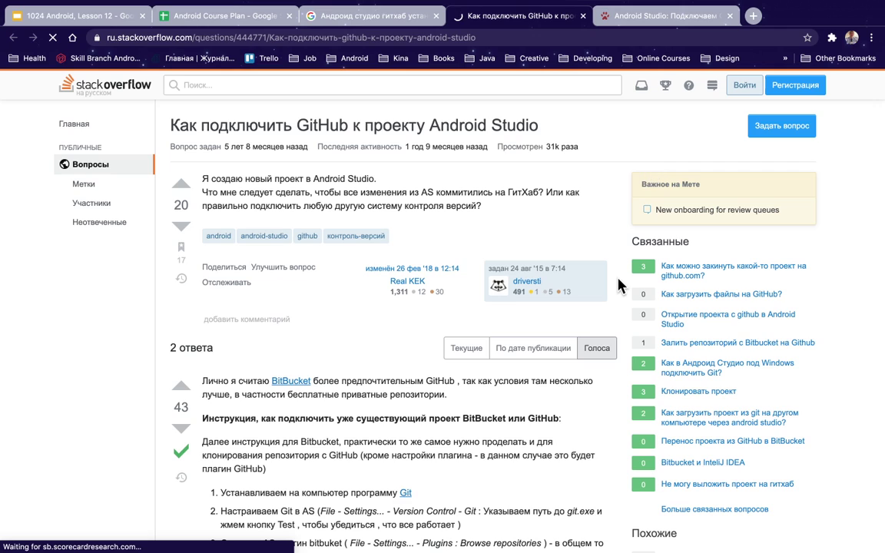